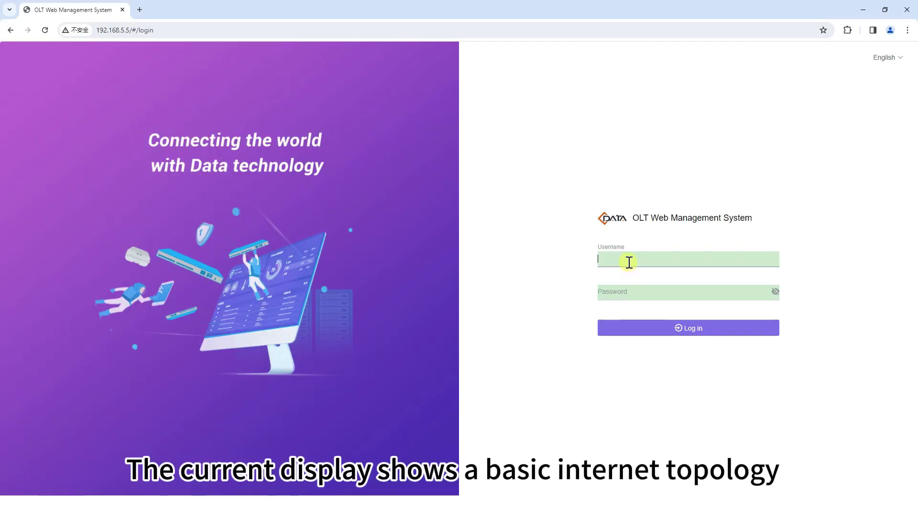
pyautogui.write('root')
# Log in and reach the VLAN Planning table under Configuration > VLAN
pyautogui.press('Tab')
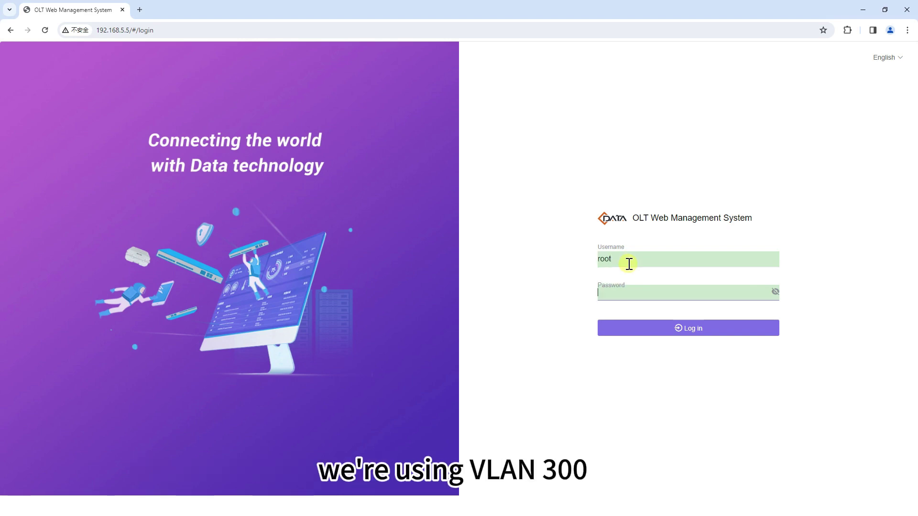
pyautogui.press('Return')
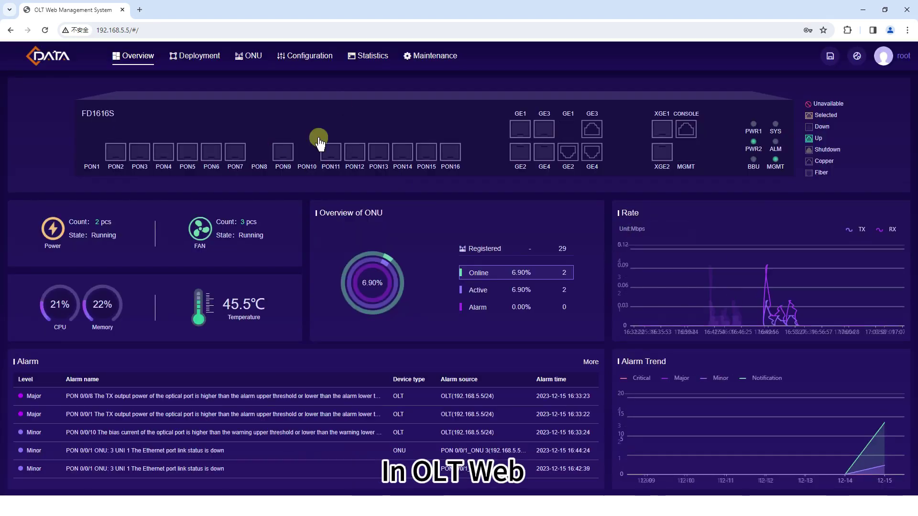
pyautogui.click(315, 56)
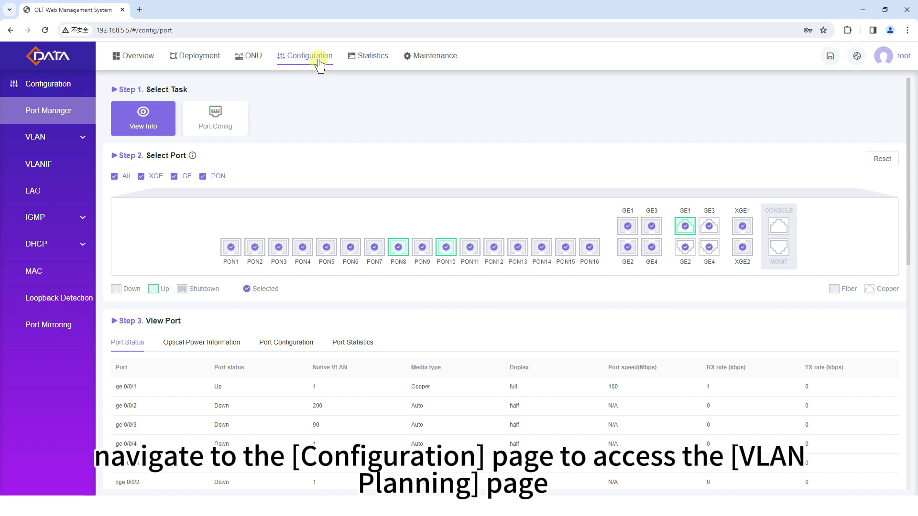
pyautogui.click(72, 140)
pyautogui.click(71, 160)
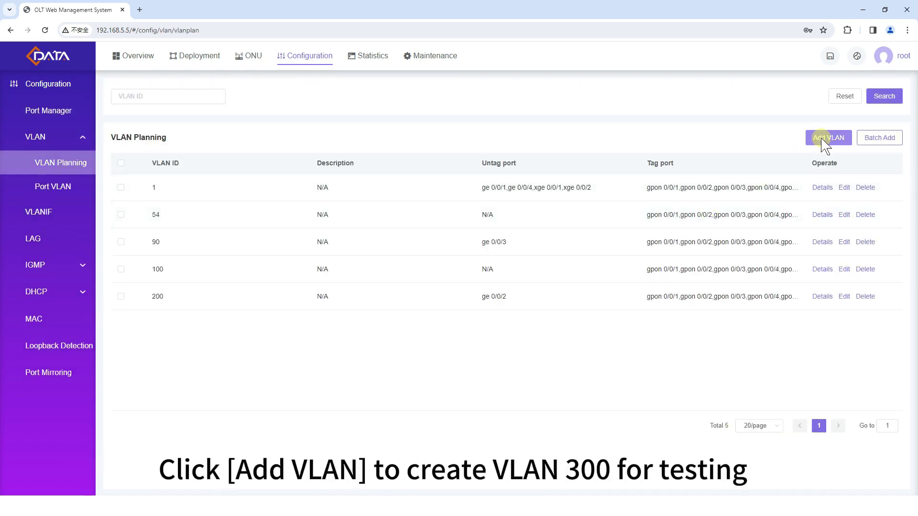
# Create VLAN 300 with ge 0/0/1 as an untagged member port
pyautogui.click(822, 138)
pyautogui.click(372, 159)
pyautogui.write('300')
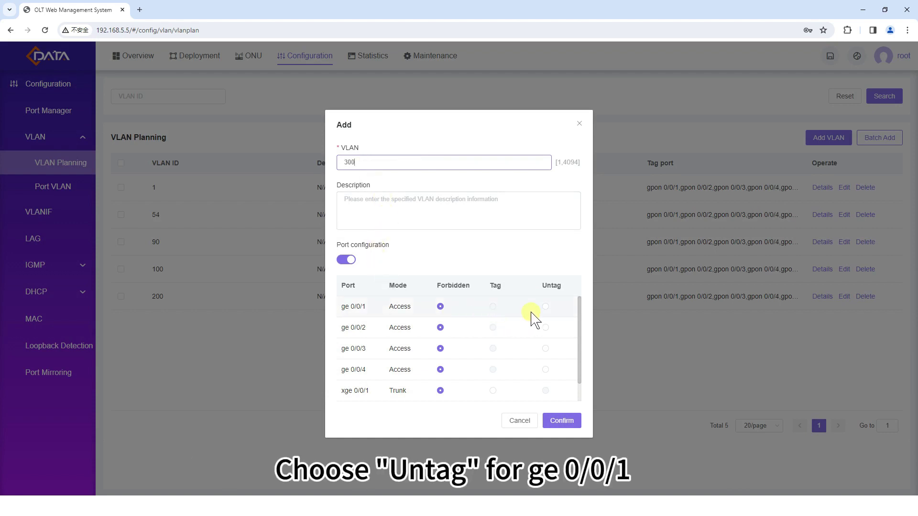
pyautogui.click(547, 308)
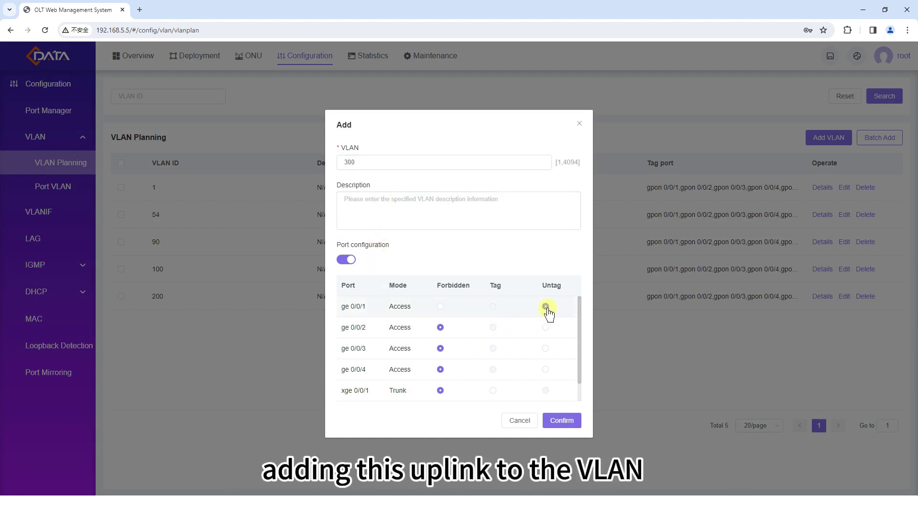
pyautogui.click(559, 423)
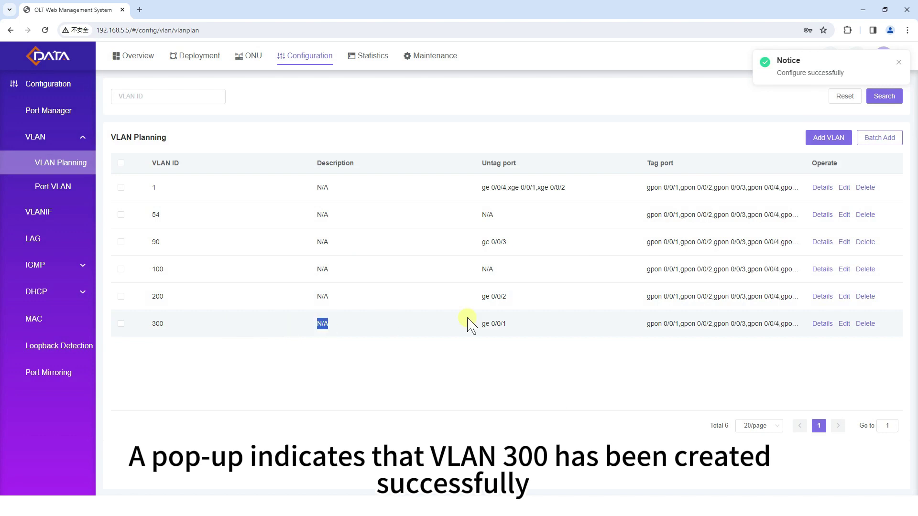
# Review the new VLAN 300 row, checking its untagged and tagged ports
pyautogui.moveTo(232, 329); pyautogui.dragTo(552, 324)
pyautogui.click(586, 350)
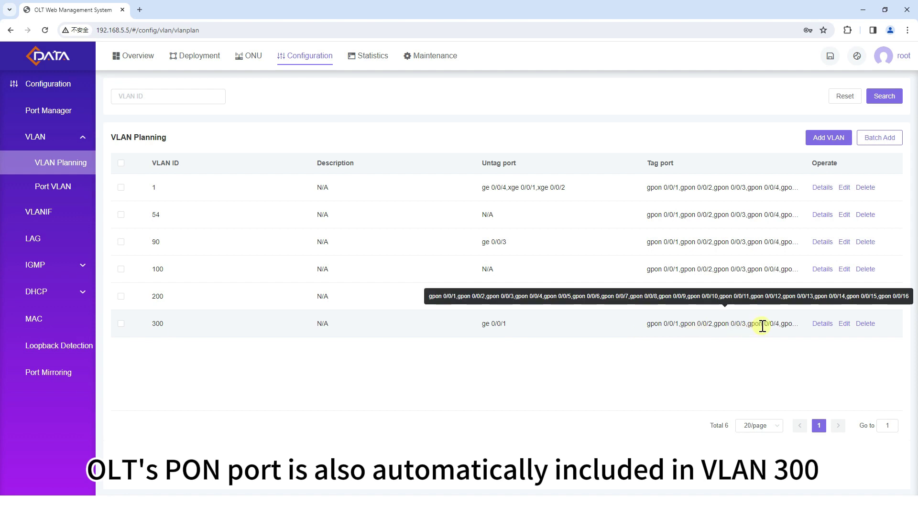
pyautogui.moveTo(782, 326); pyautogui.dragTo(641, 327)
pyautogui.click(528, 358)
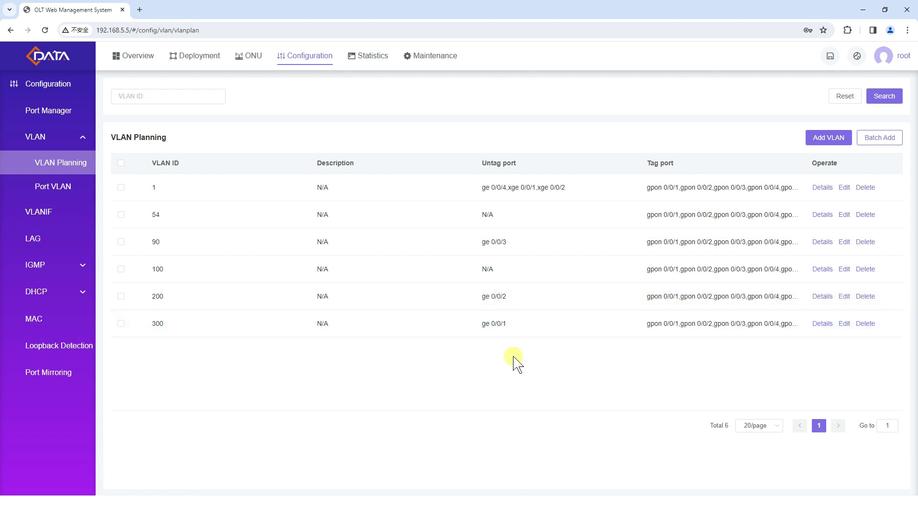
# Reach the Line Profile list under Deployment > Profile
pyautogui.click(198, 58)
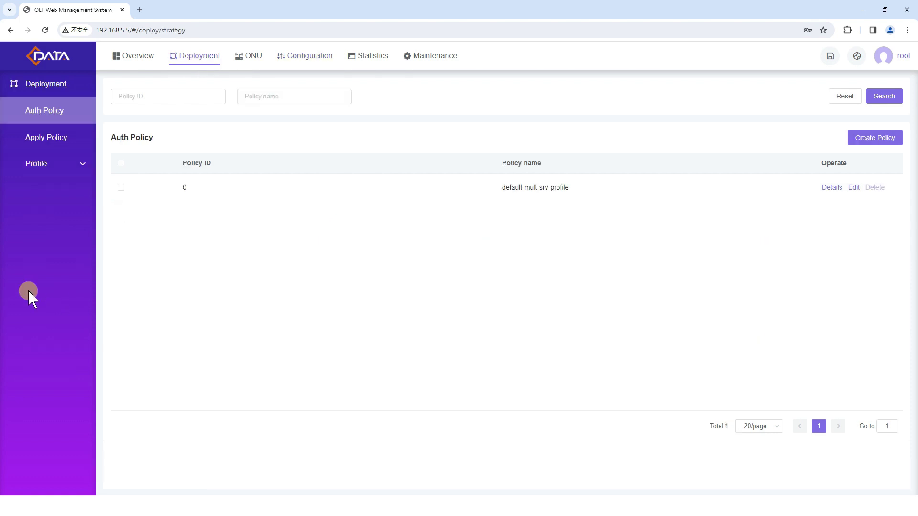
pyautogui.click(62, 165)
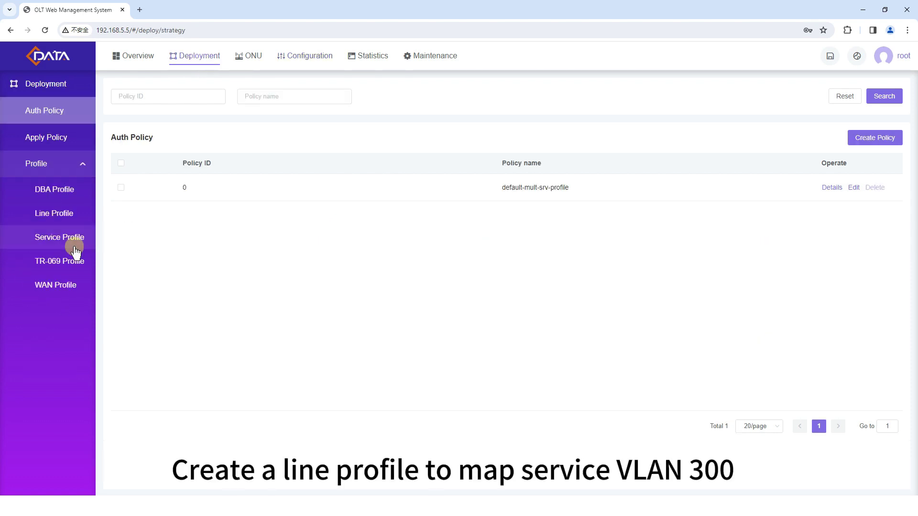
pyautogui.click(60, 215)
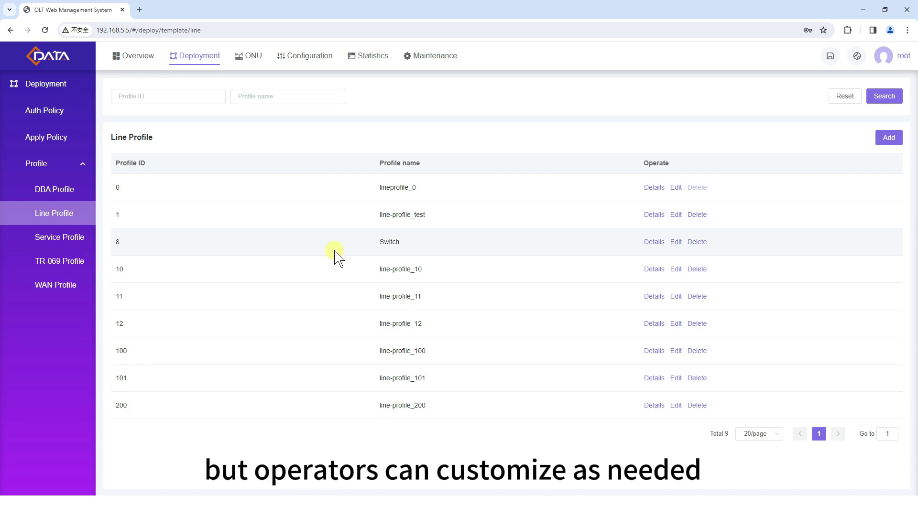
# Create line profile line-profile_testtest mapping User VLAN 300 with Vlan-Transparent tag action
pyautogui.click(889, 143)
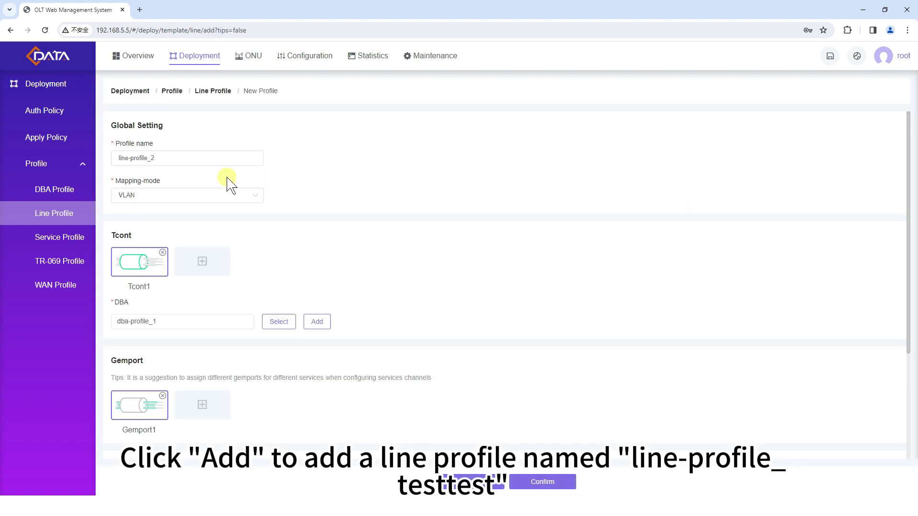
pyautogui.click(163, 159)
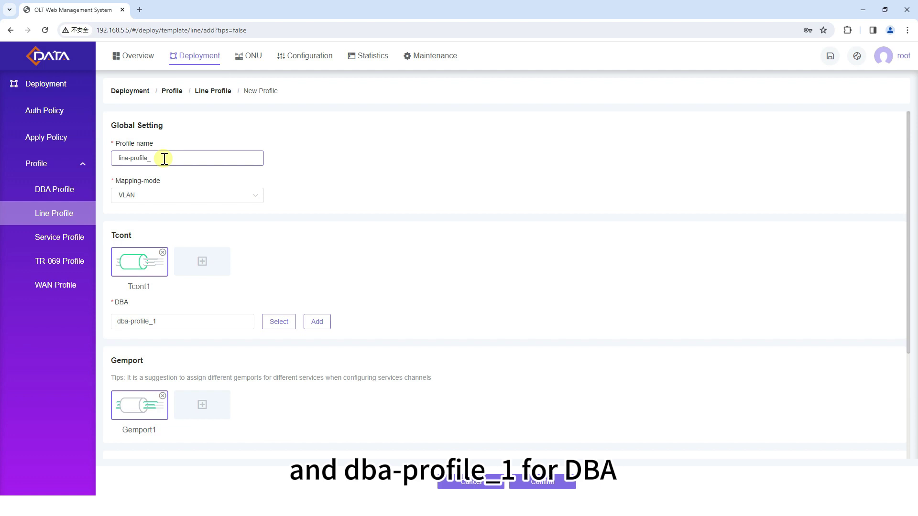
pyautogui.write('testtest')
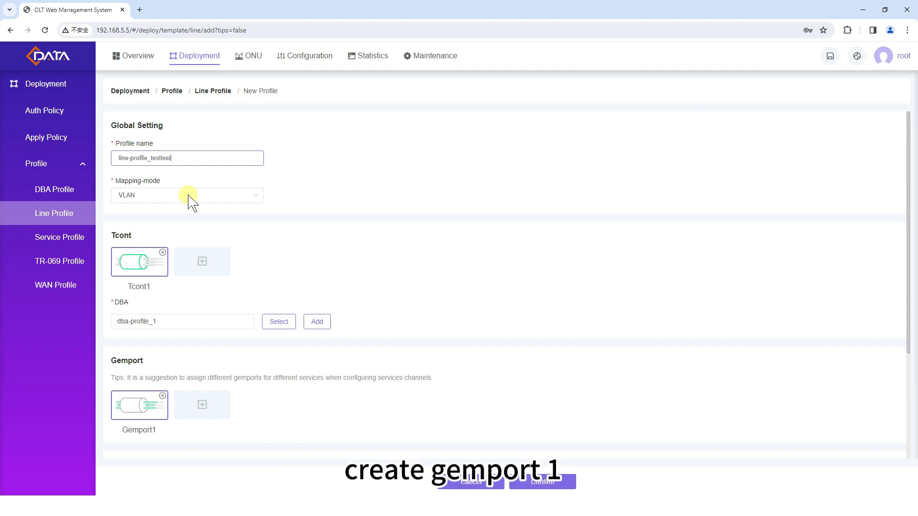
pyautogui.scroll(-1, 161, 279)
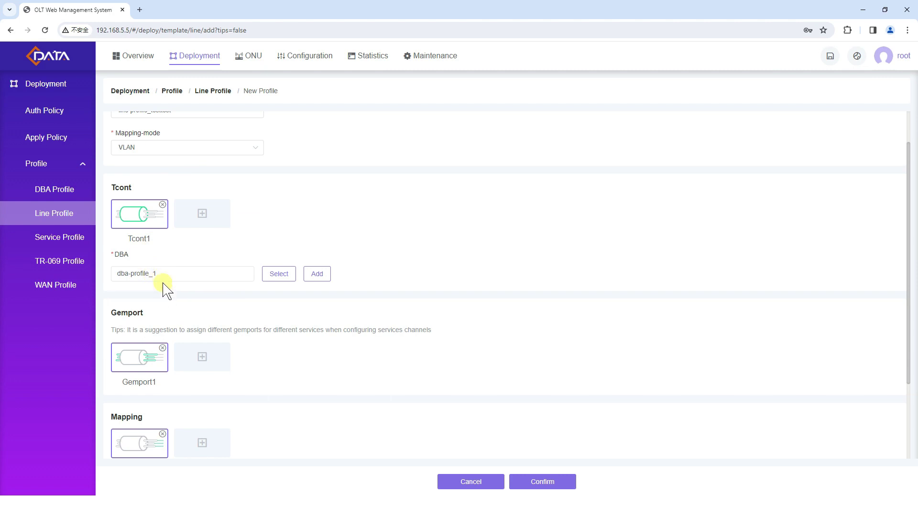
pyautogui.scroll(-2, 164, 287)
pyautogui.scroll(-2, 162, 287)
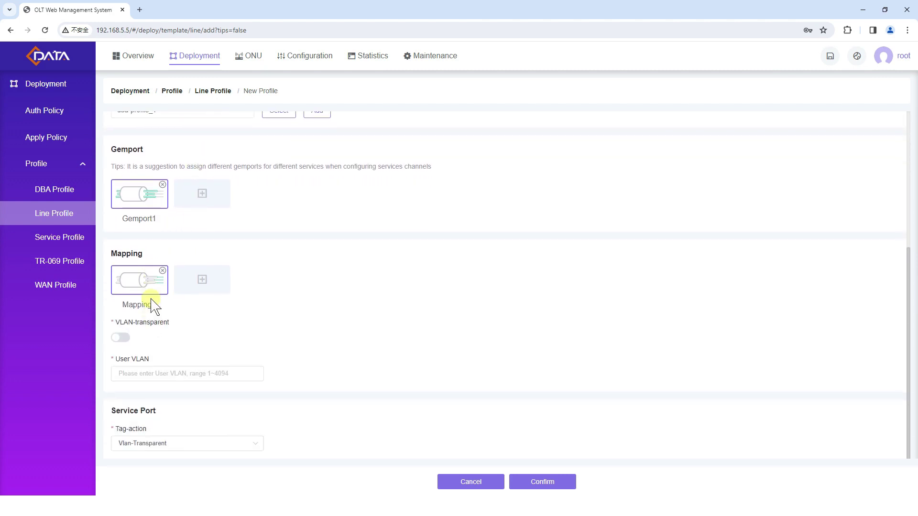
pyautogui.click(151, 373)
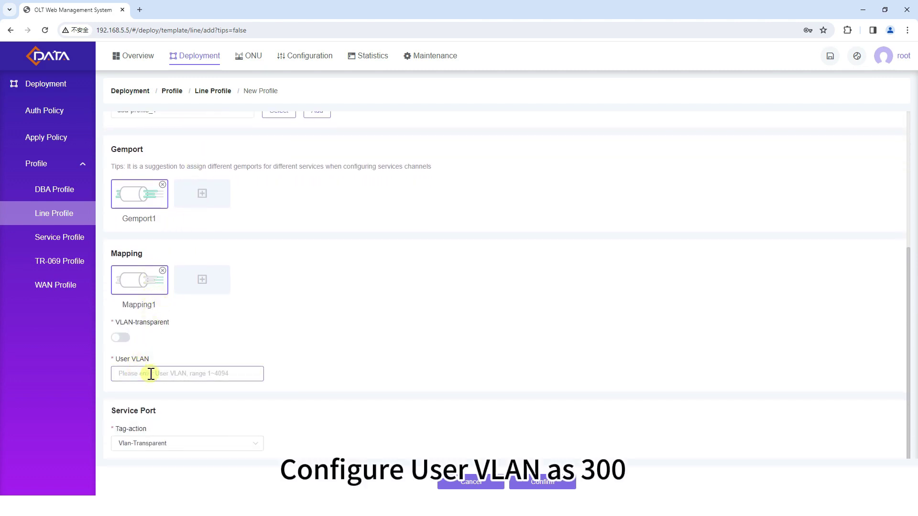
pyautogui.write('300')
pyautogui.click(165, 446)
pyautogui.click(197, 446)
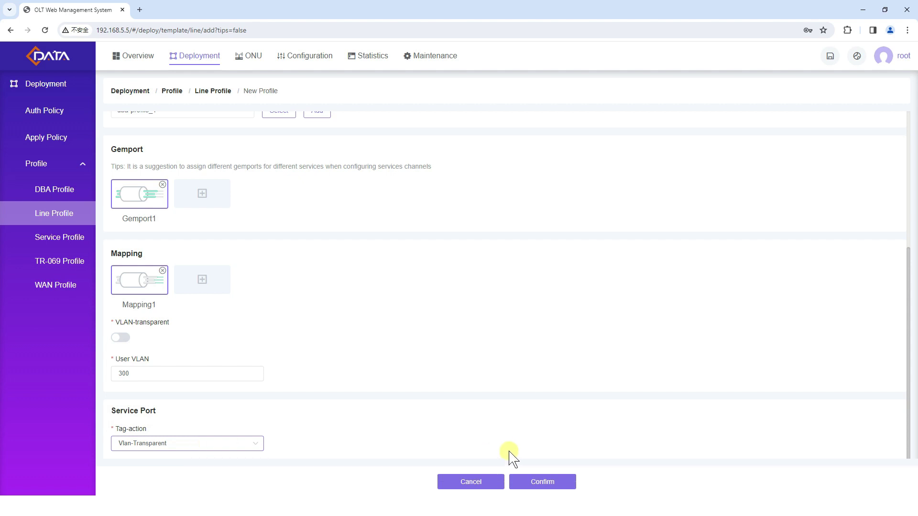
pyautogui.click(556, 485)
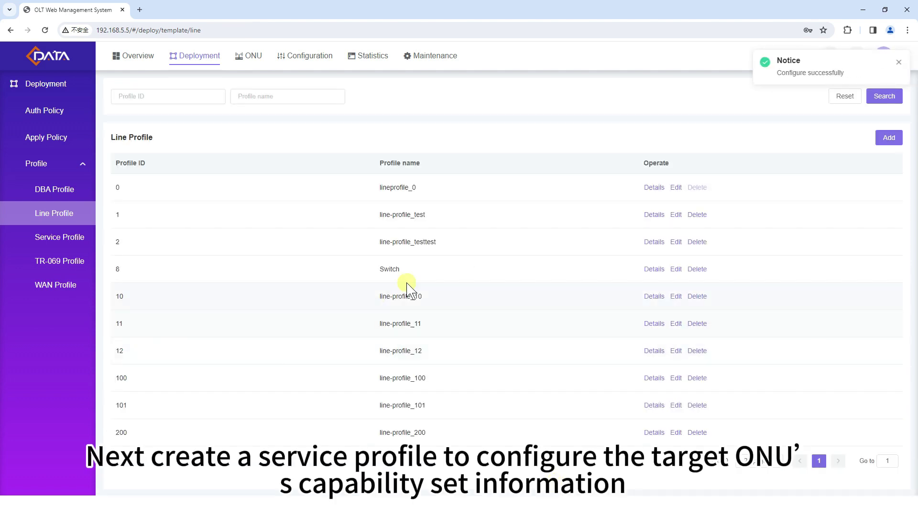
# Start a new service profile from the Service Profile list and begin naming it
pyautogui.moveTo(441, 244); pyautogui.dragTo(208, 241)
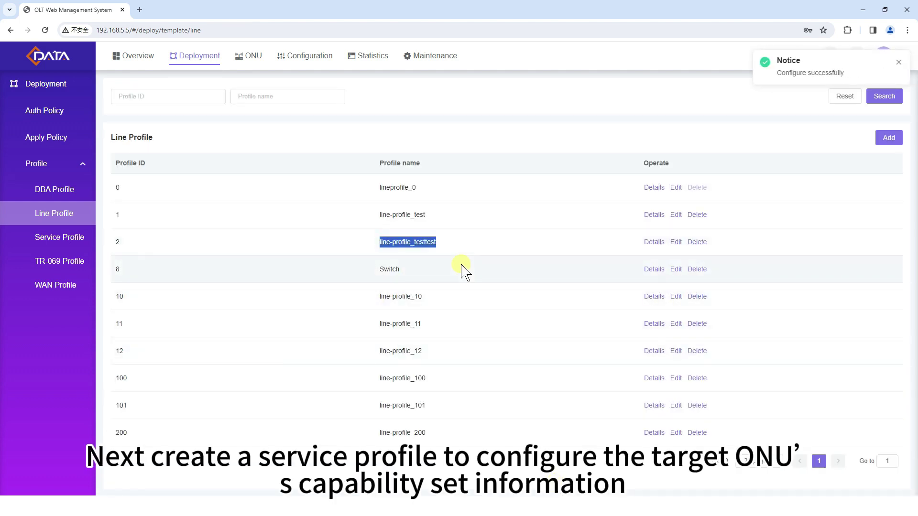
pyautogui.click(80, 245)
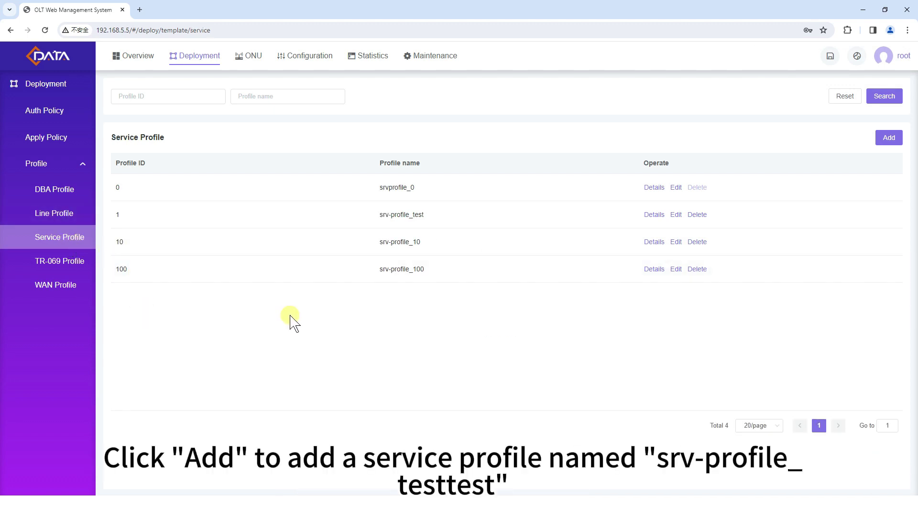
pyautogui.click(886, 144)
pyautogui.click(497, 211)
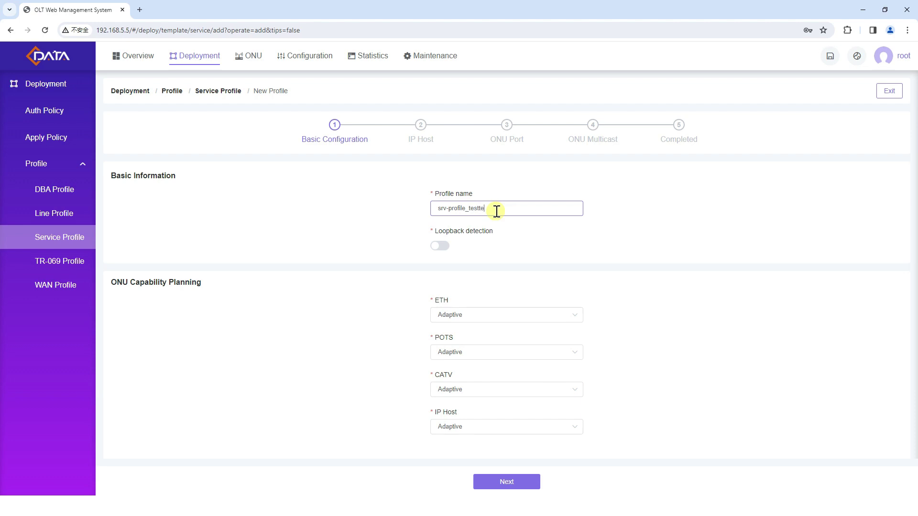
pyautogui.write('st')
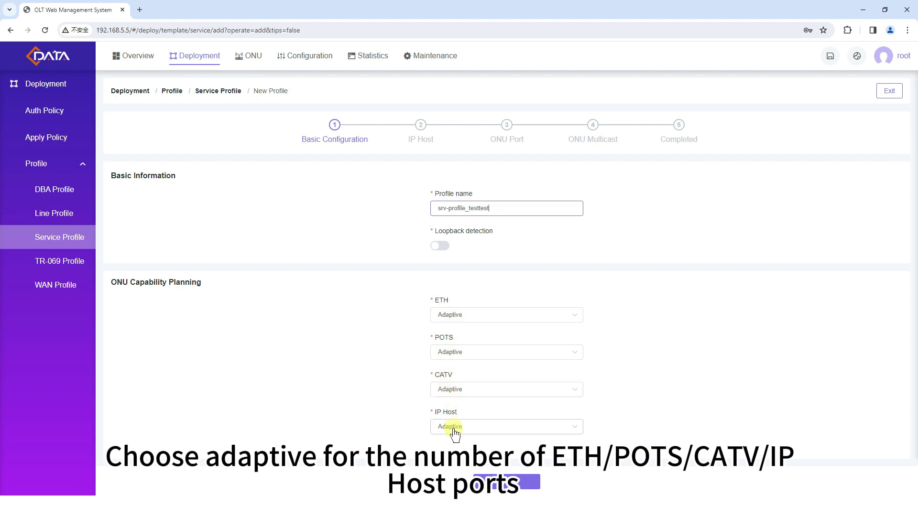
# Save the basic configuration of srv-profile_testtest with adaptive port counts and advance
pyautogui.click(508, 482)
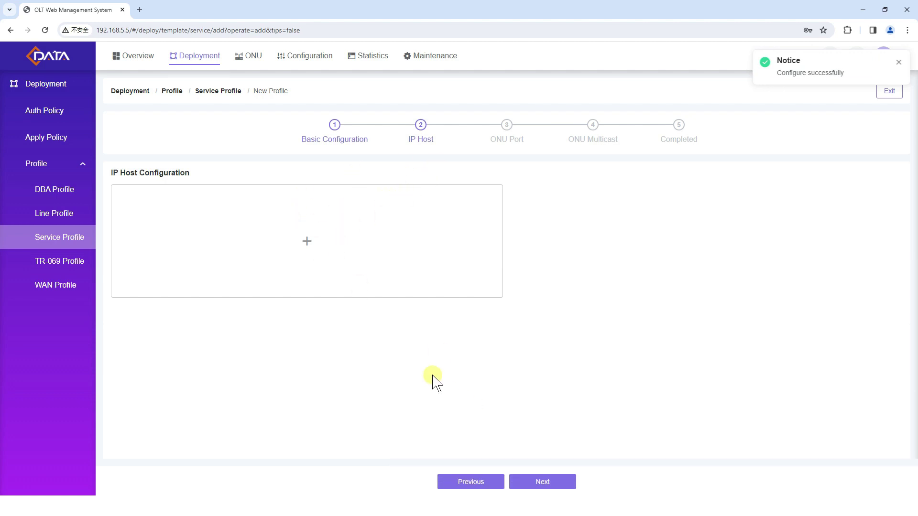
# Give ONU port 1 native VLAN 300 with priority 0, then continue to ONU Multicast
pyautogui.click(544, 484)
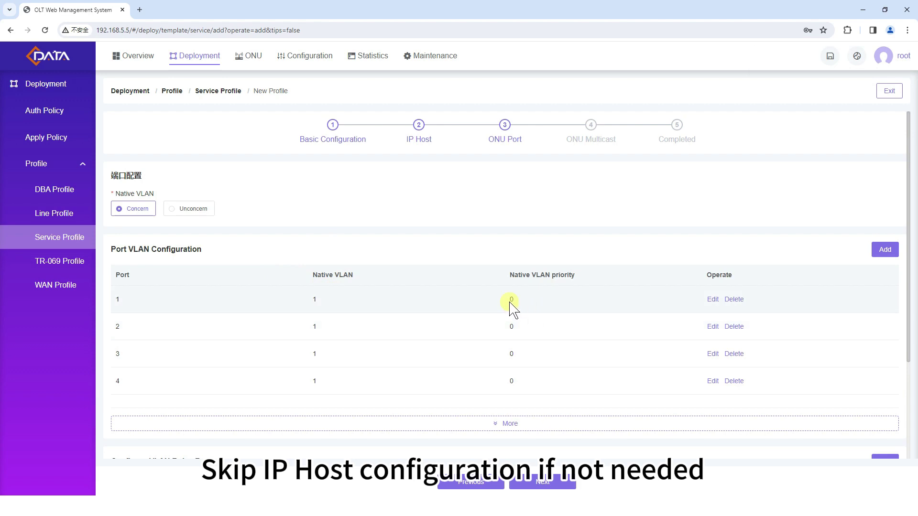
pyautogui.click(713, 299)
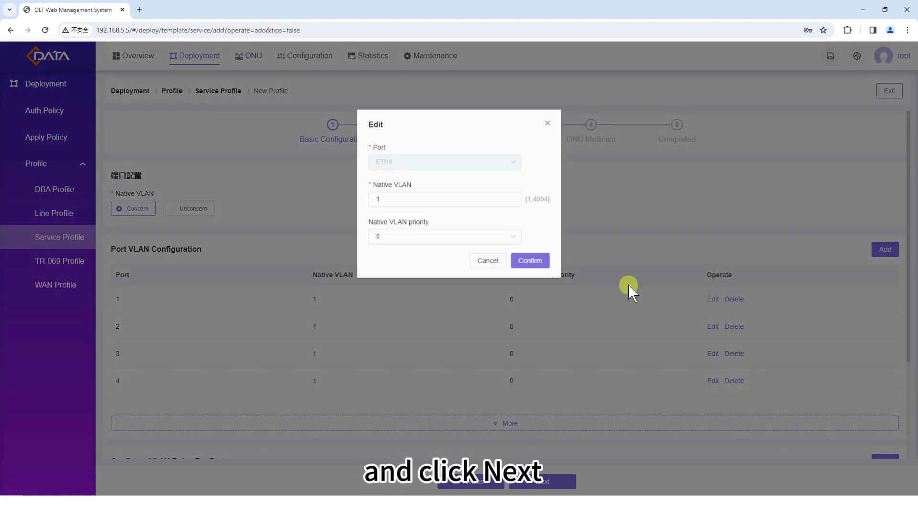
pyautogui.doubleClick(387, 237)
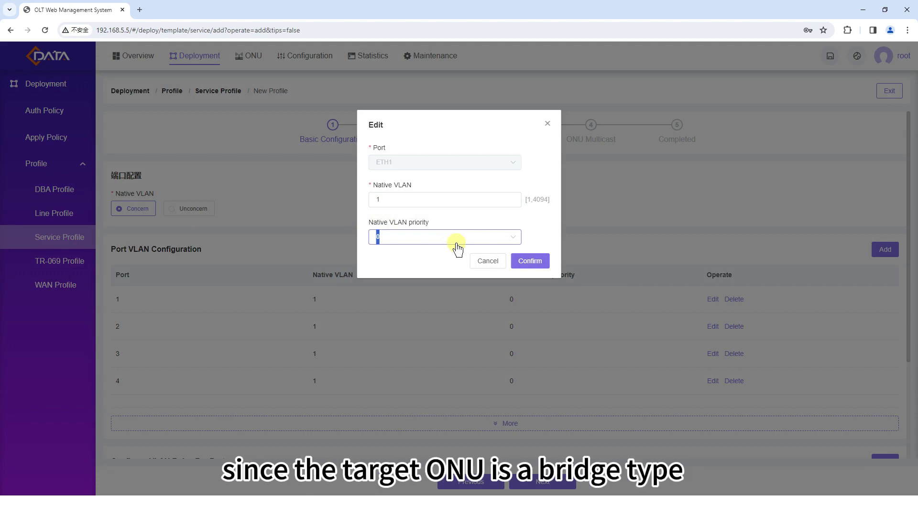
pyautogui.click(398, 242)
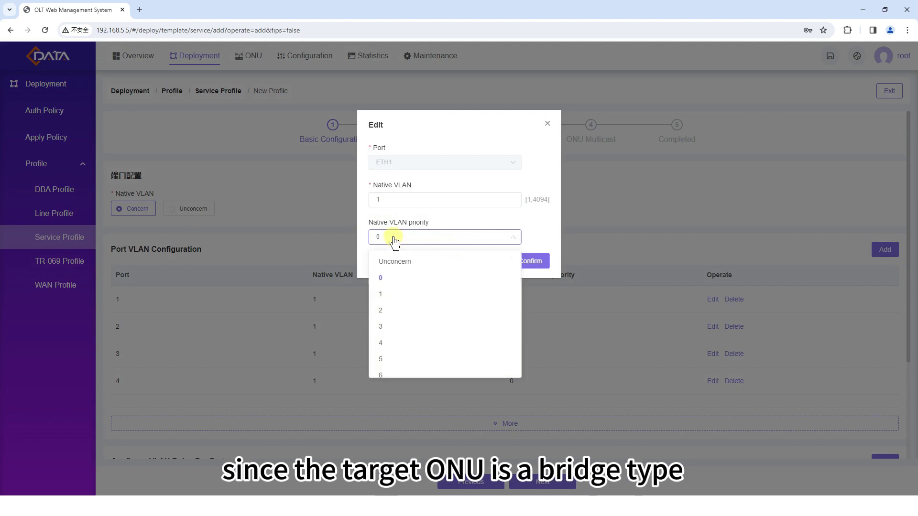
pyautogui.click(398, 242)
pyautogui.click(398, 205)
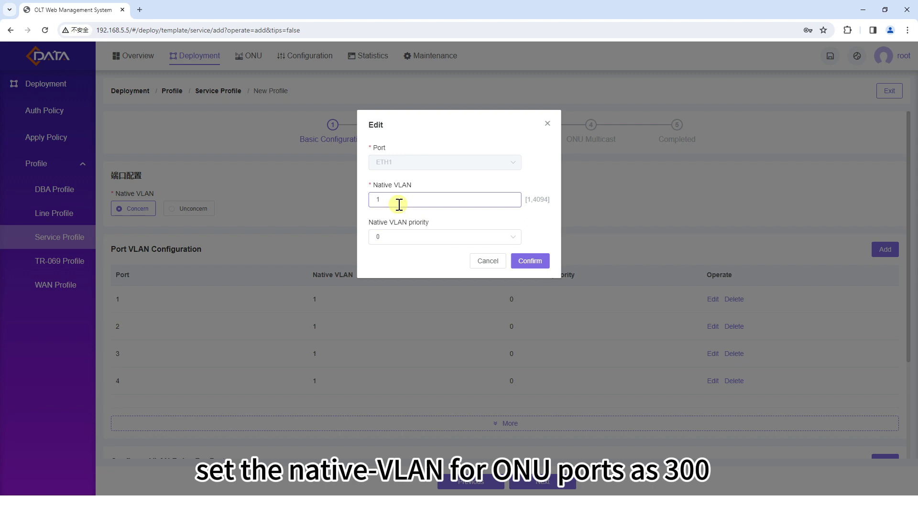
pyautogui.write('00')
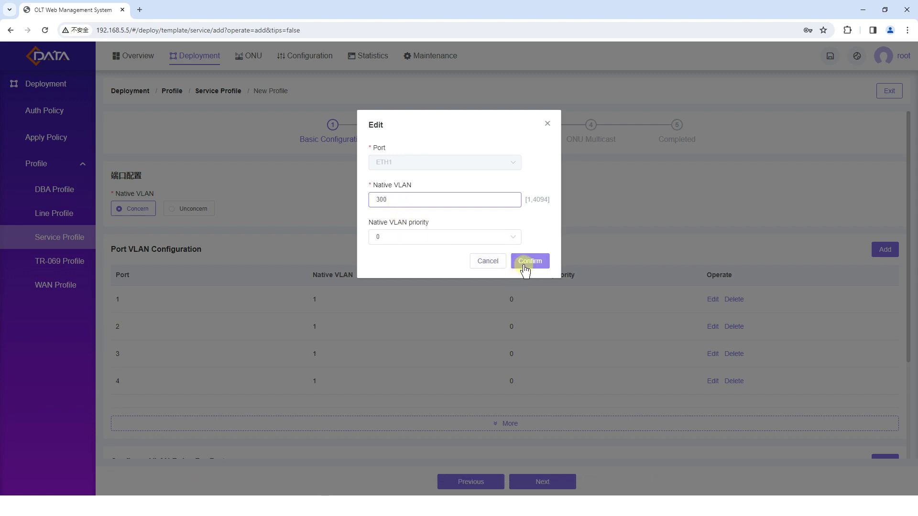
pyautogui.click(529, 262)
pyautogui.click(535, 482)
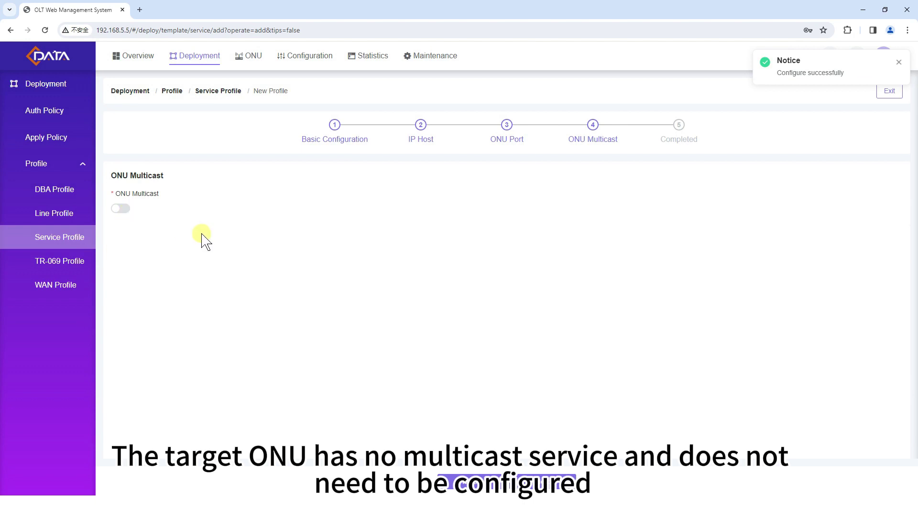
# Finish the wizard so srv-profile_testtest appears in the Service Profile list
pyautogui.click(535, 479)
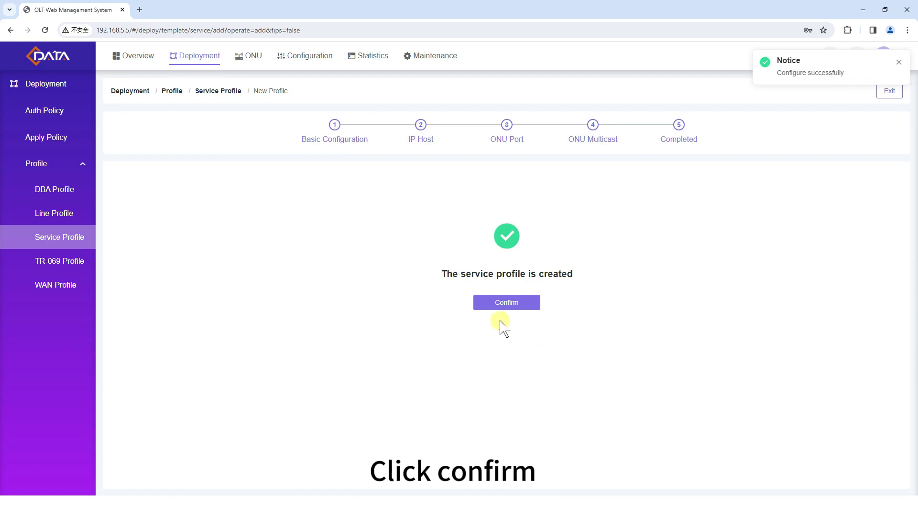
pyautogui.click(510, 307)
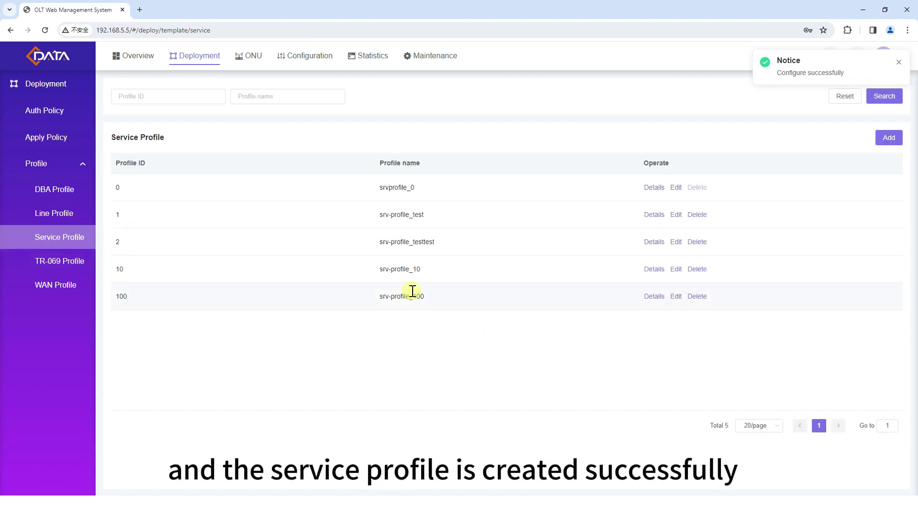
pyautogui.moveTo(436, 243); pyautogui.dragTo(377, 243)
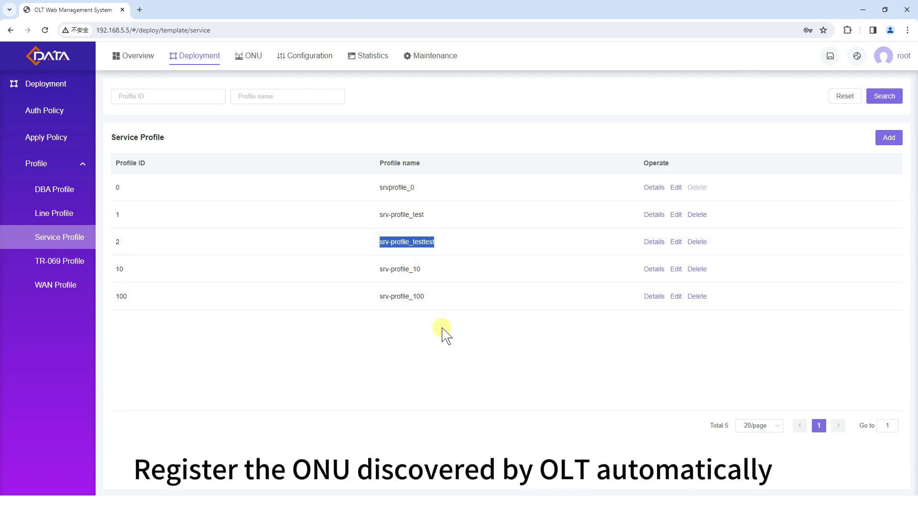
# View the auto-discovered FD511G ONU on the ONU Autofind page and check its PON SN
pyautogui.click(436, 366)
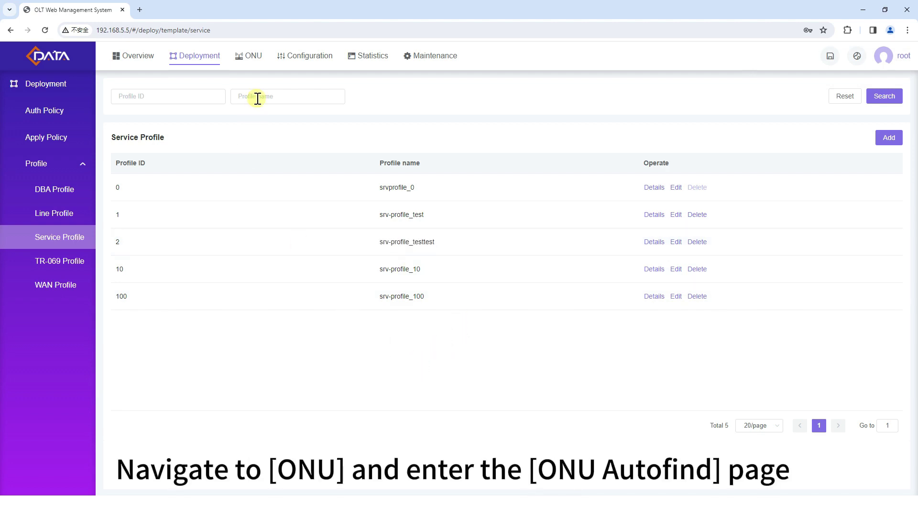
pyautogui.click(252, 57)
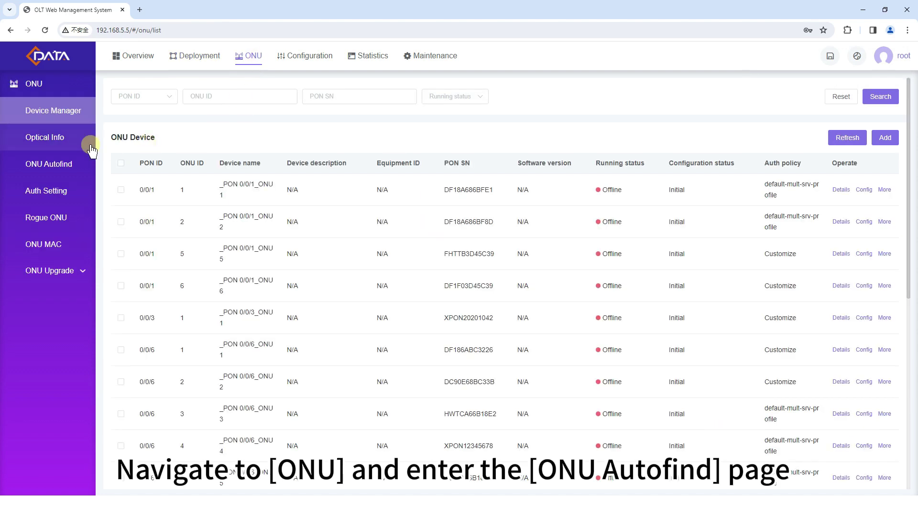
pyautogui.click(65, 164)
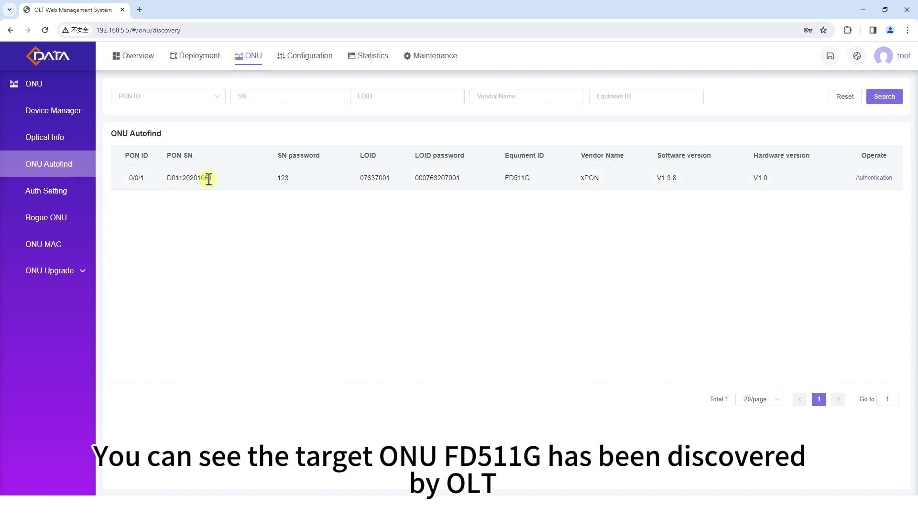
pyautogui.moveTo(164, 179); pyautogui.dragTo(218, 182)
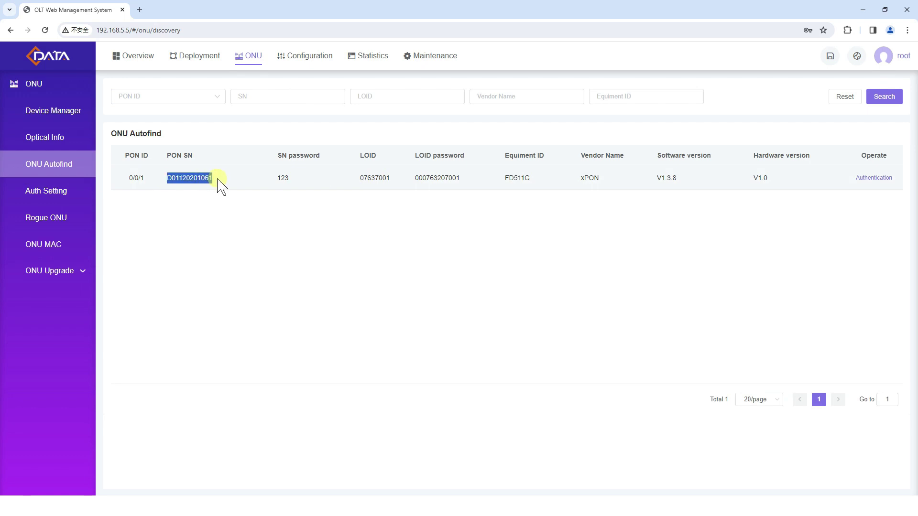
pyautogui.click(352, 235)
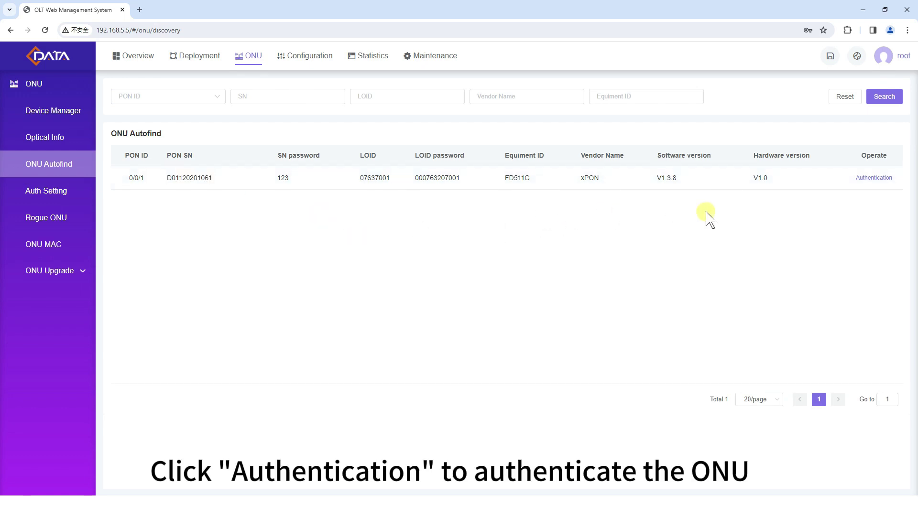
# Authenticate the FD511G ONU by profile with line-profile_testtest and srv-profile_testtest
pyautogui.click(888, 179)
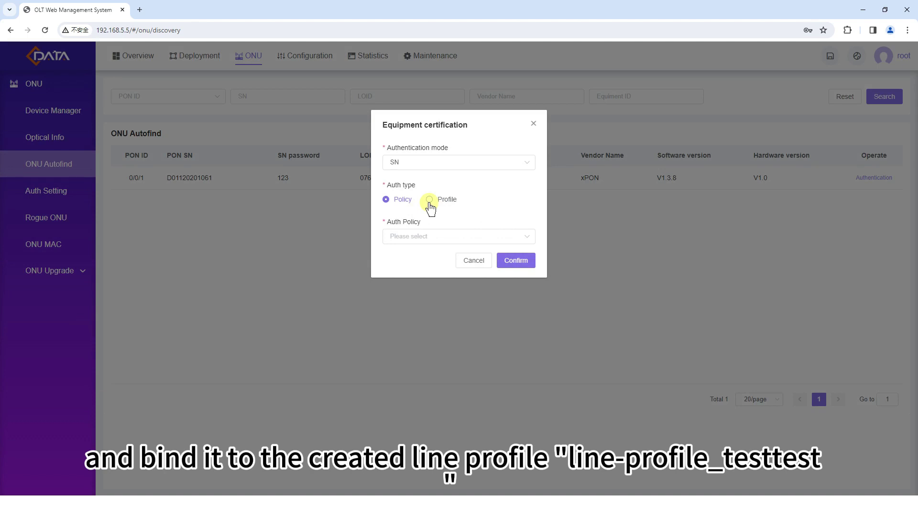
pyautogui.click(429, 200)
pyautogui.click(422, 237)
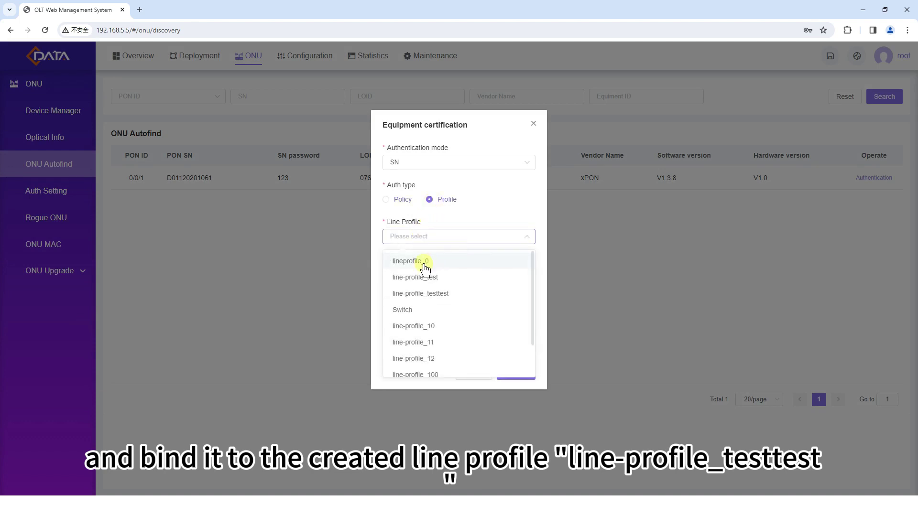
pyautogui.click(426, 297)
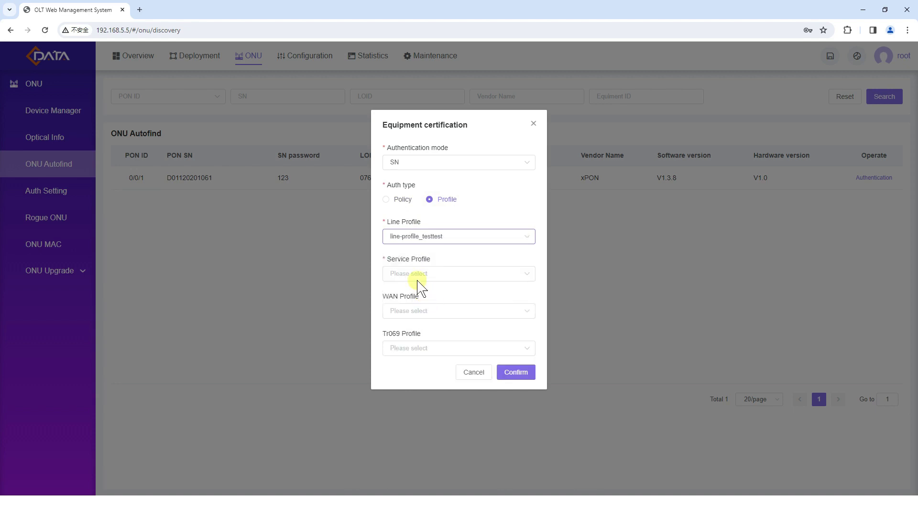
pyautogui.click(419, 275)
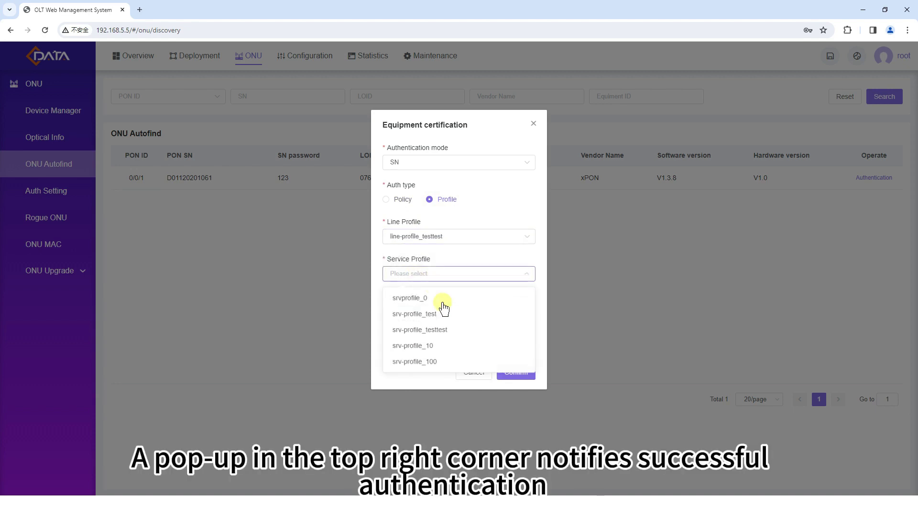
pyautogui.click(436, 333)
pyautogui.click(516, 373)
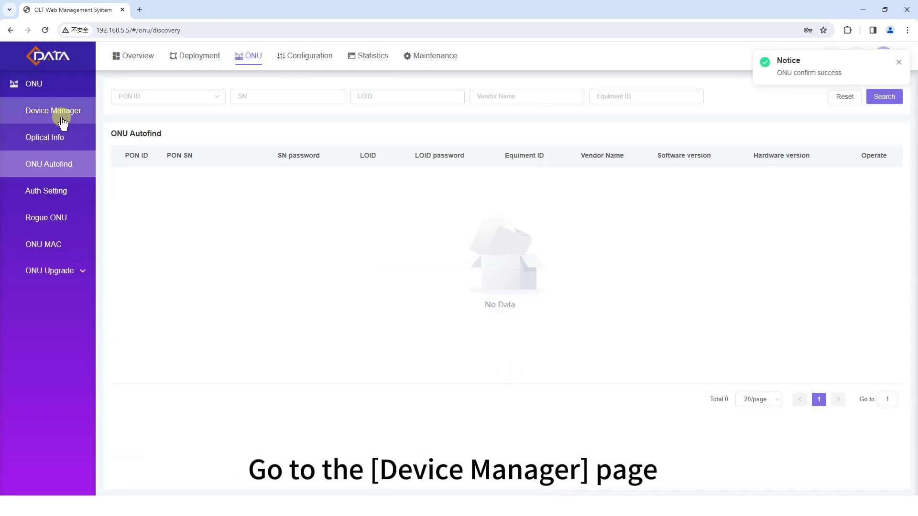
# Refresh the Device Manager ONU list until ONU 3 shows Online with configuration Success
pyautogui.click(61, 113)
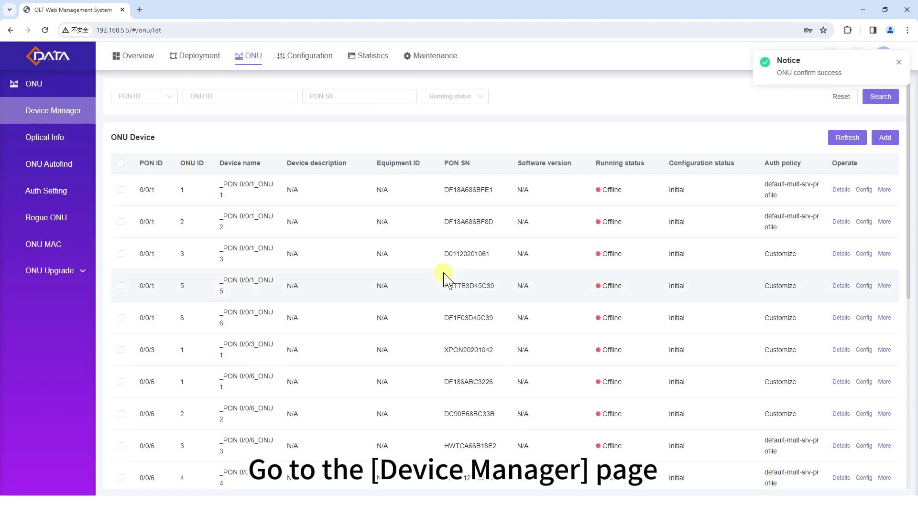
pyautogui.click(844, 145)
pyautogui.click(844, 146)
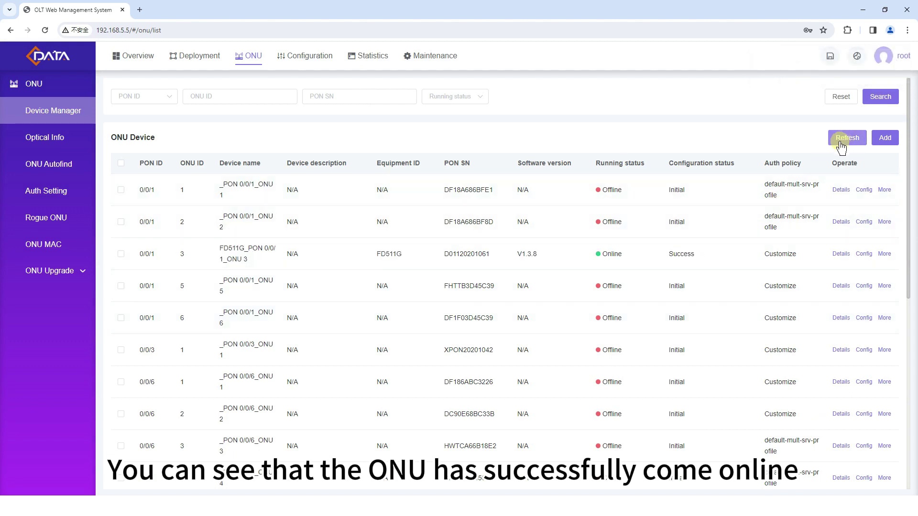
pyautogui.doubleClick(664, 251)
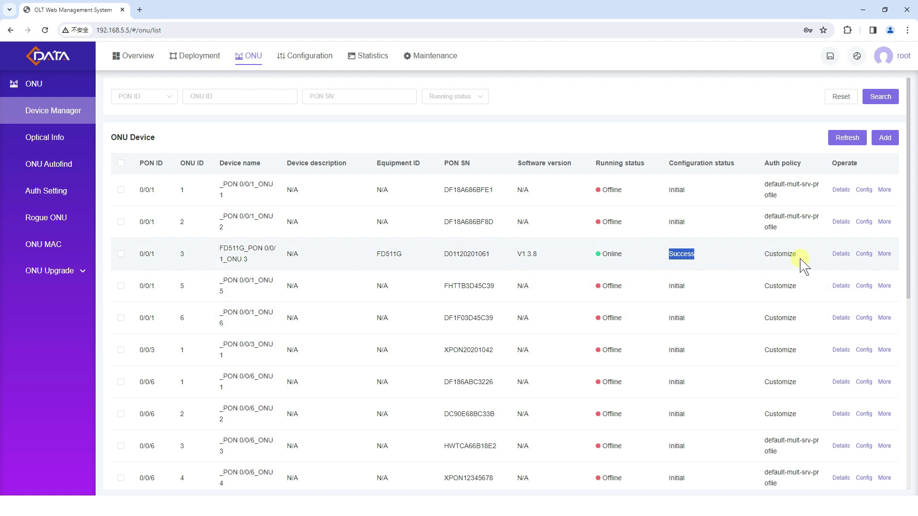
# View ONU 3's device details showing Online status and the User VLAN 300 service channel
pyautogui.click(841, 254)
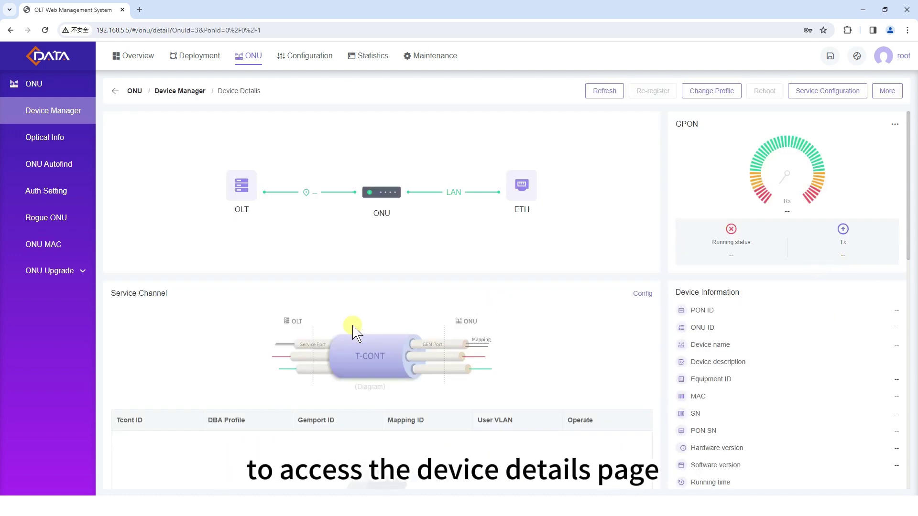
pyautogui.scroll(-2, 560, 395)
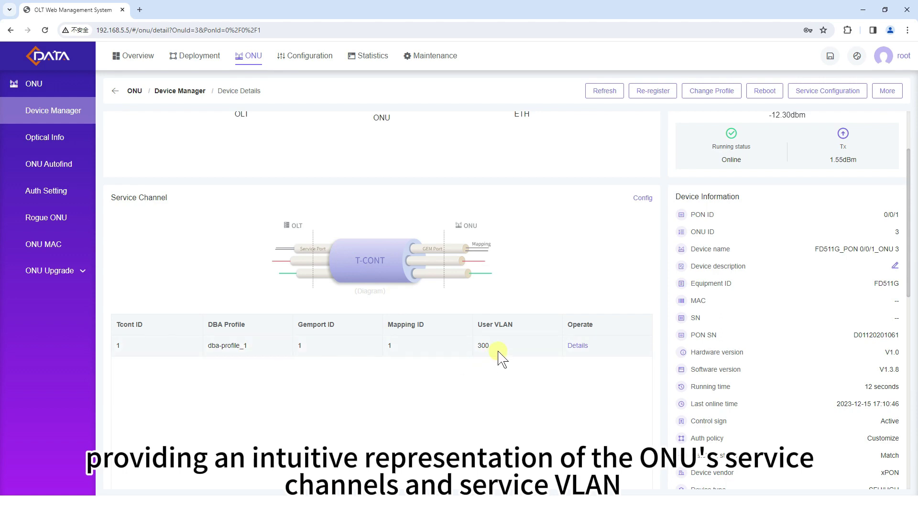
pyautogui.scroll(2, 519, 370)
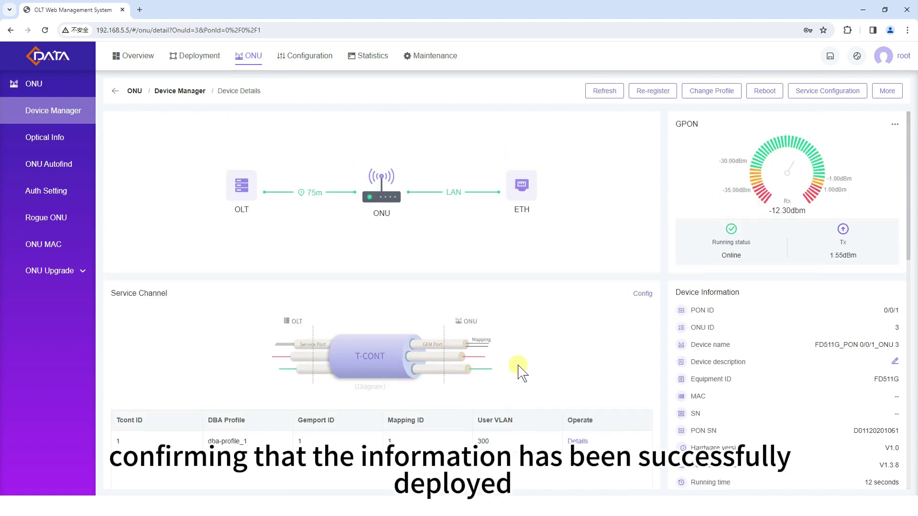
pyautogui.scroll(-2, 518, 370)
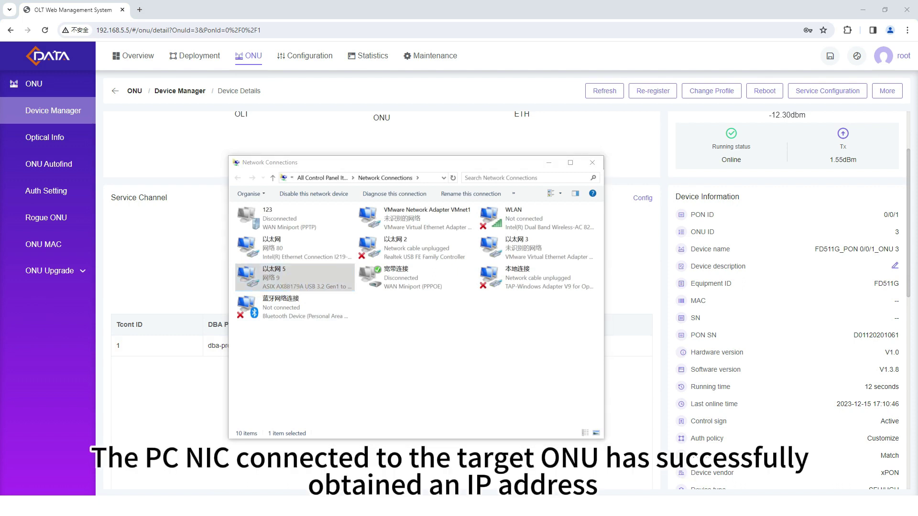
# Check Ethernet 5's connection details: DHCP IPv4 address 192.168.5.132, gateway 192.168.5.1
pyautogui.click(514, 194)
pyautogui.click(539, 210)
pyautogui.moveTo(411, 182); pyautogui.dragTo(325, 183)
pyautogui.click(297, 274)
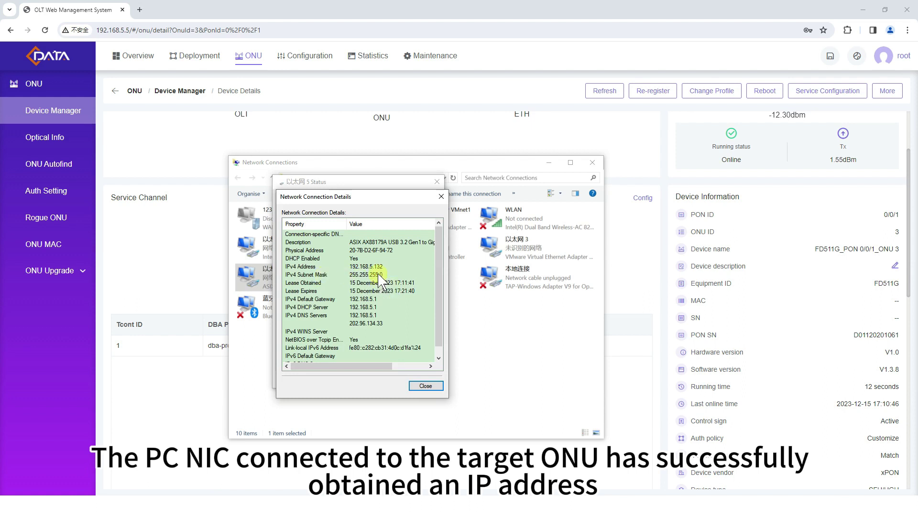
pyautogui.click(375, 268)
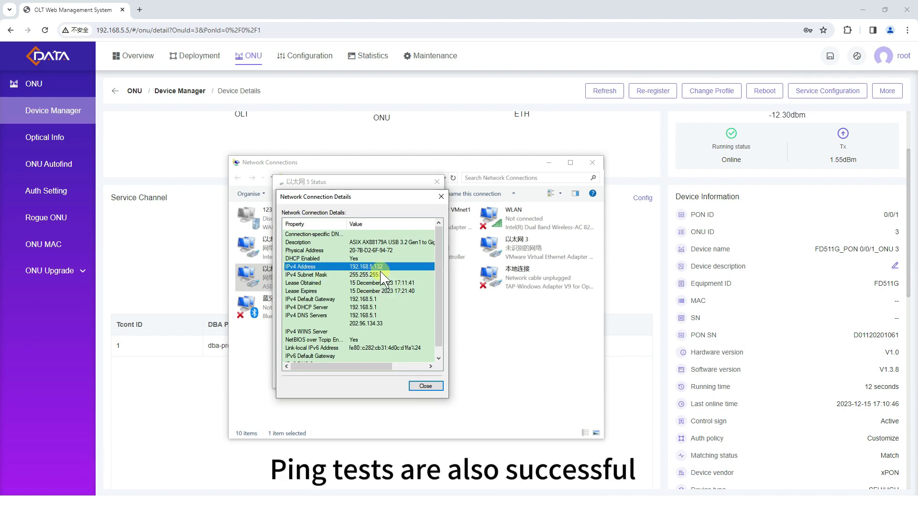